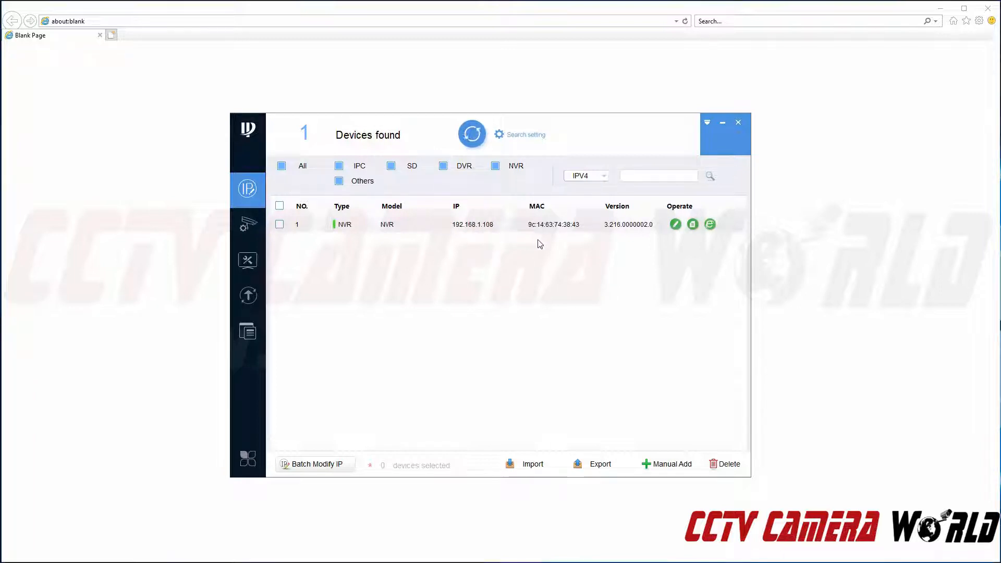
- Open the NVR's web interface at 192.168.1.108 in the browser
left_click(710, 224)
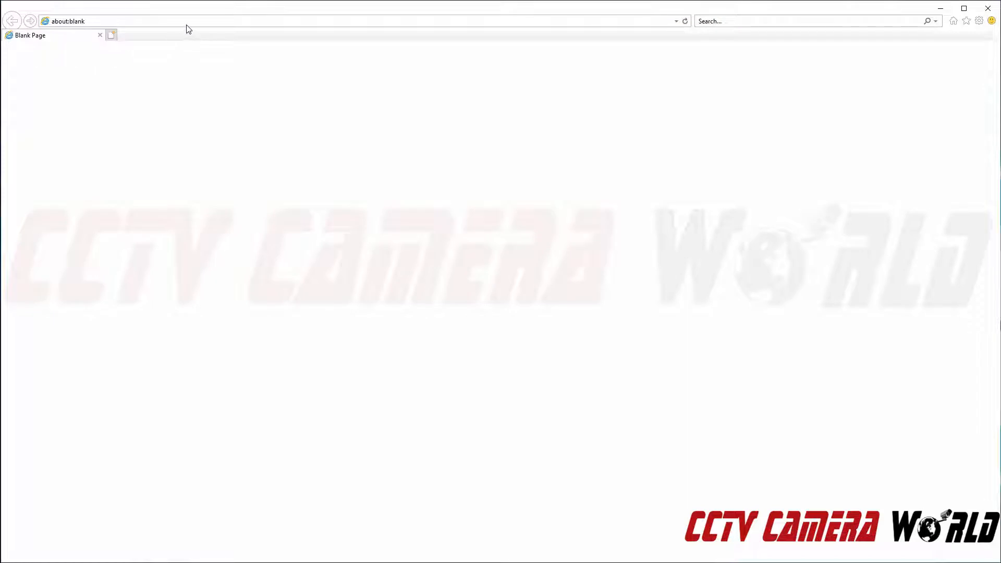
left_click(187, 25)
type("192.")
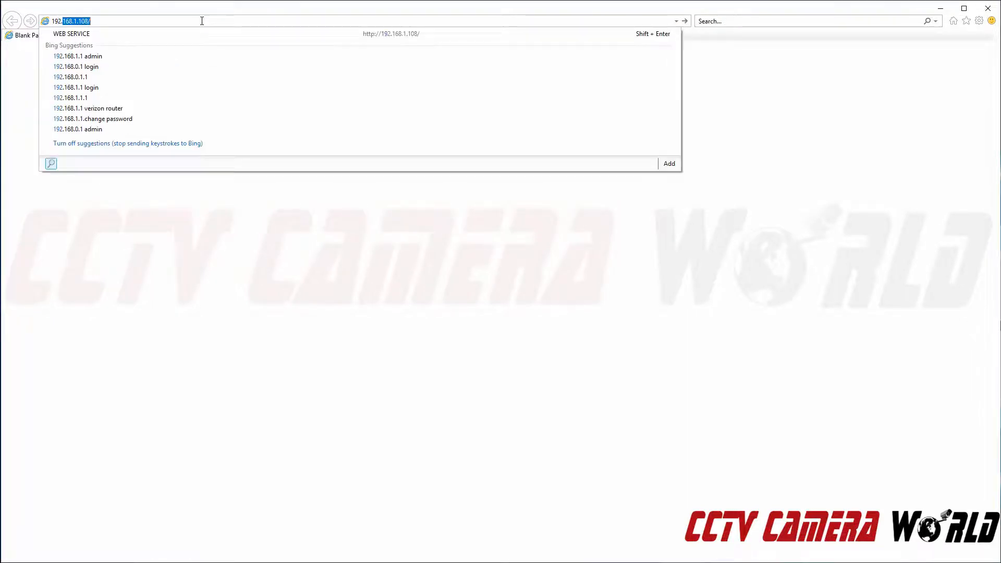
type("168.1.108")
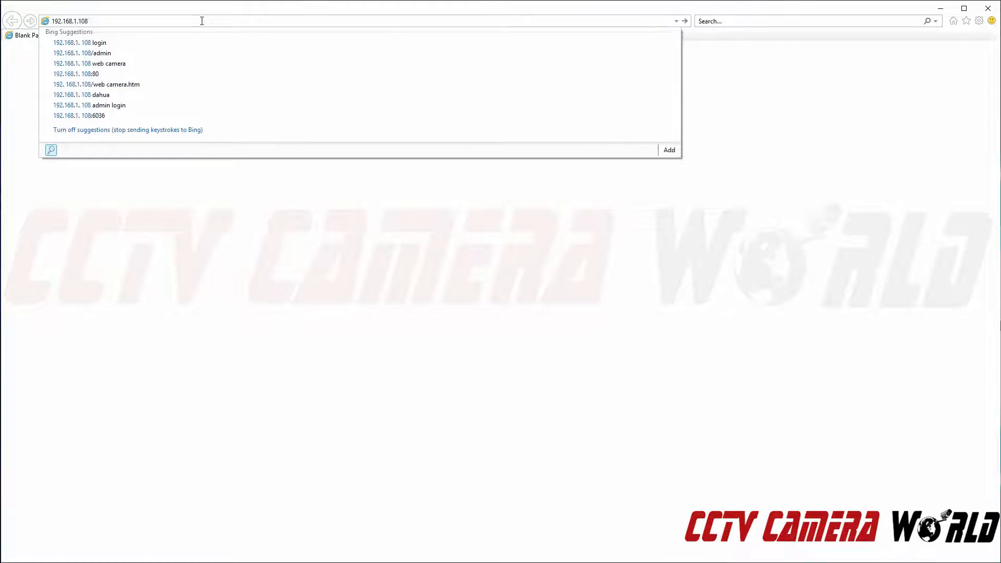
key("Return")
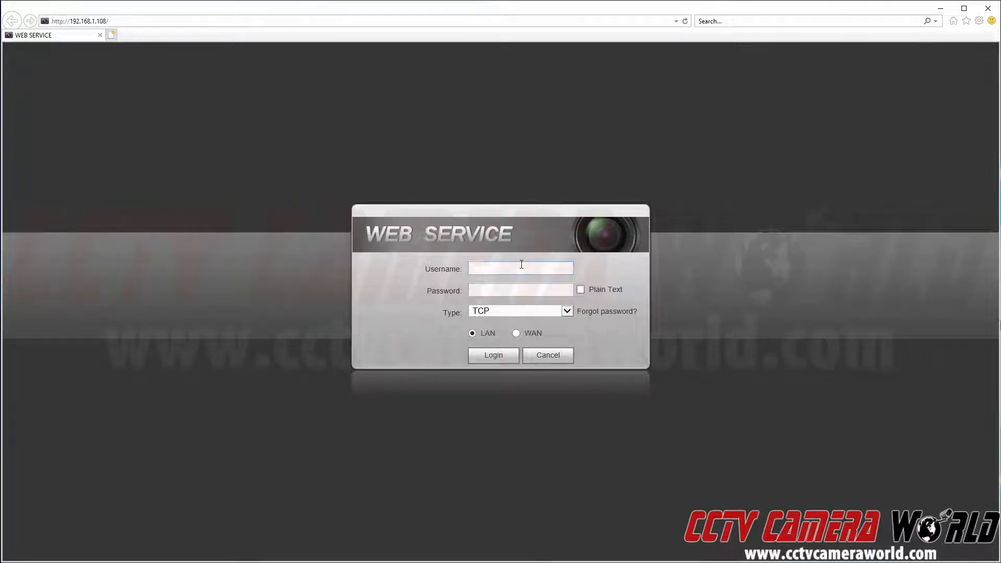
- Log in with username admin and the account password
type("admin")
key("Tab")
type("admin123")
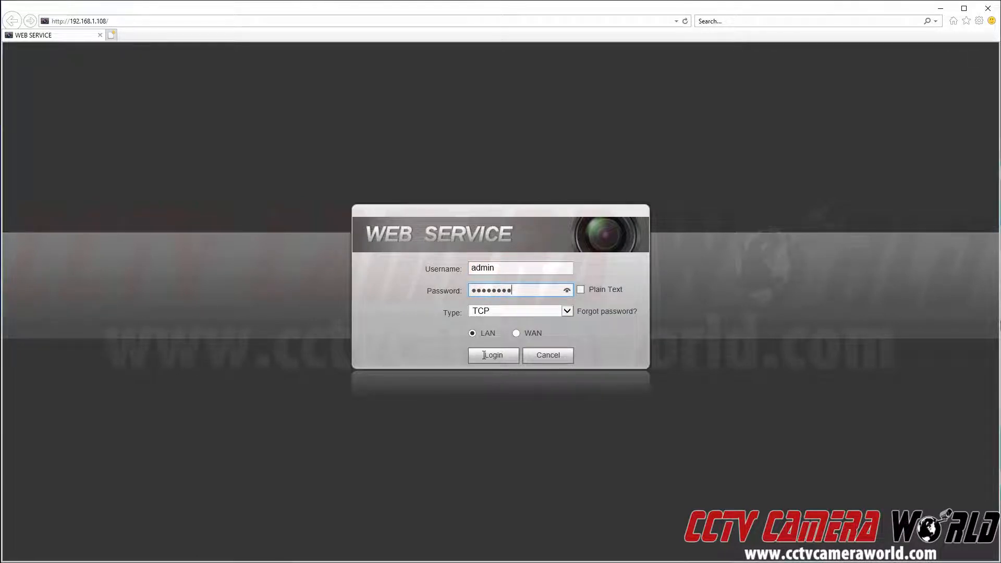
key("Return")
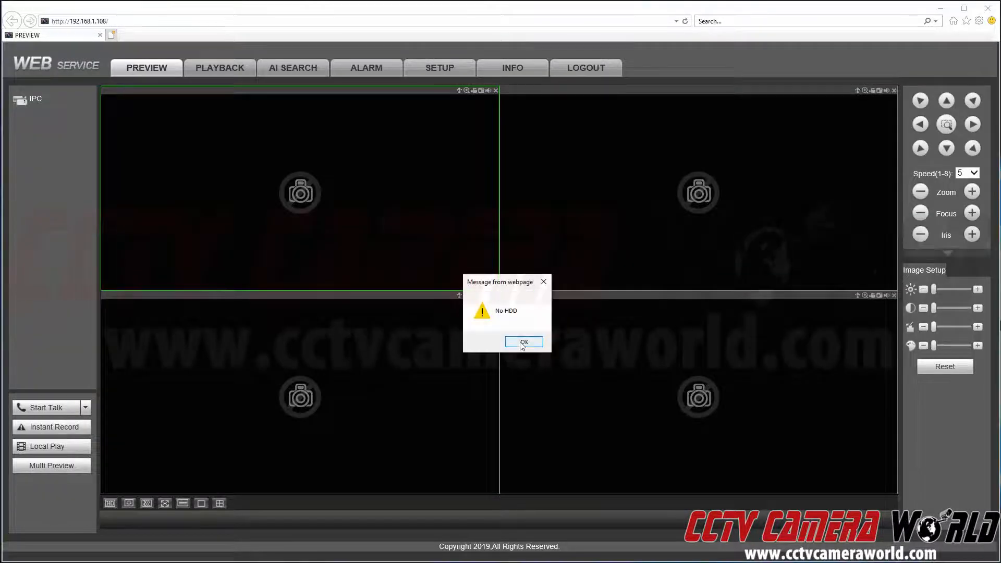
- Dismiss the HDD message and start the live view of the IPC camera
left_click(521, 344)
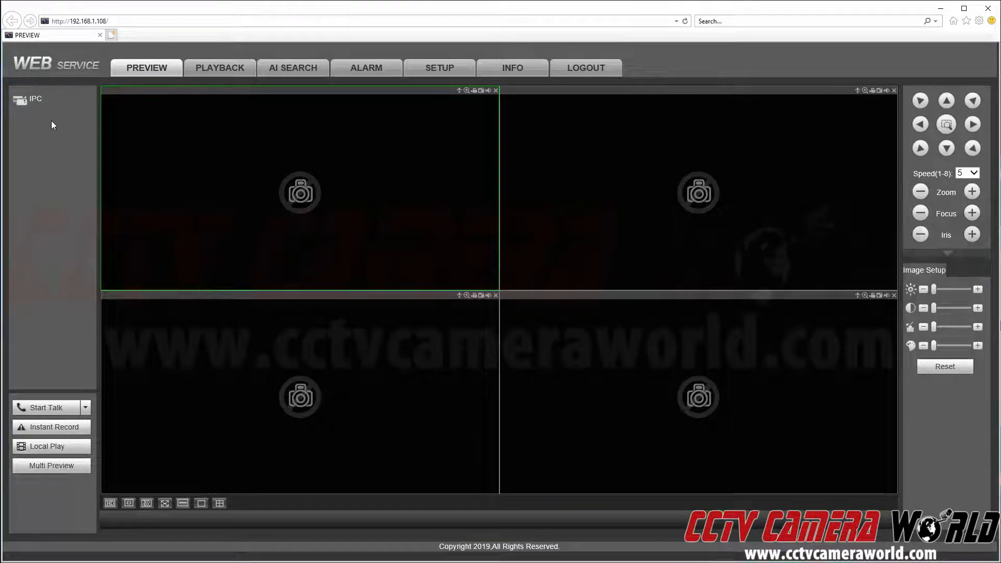
left_click(43, 102)
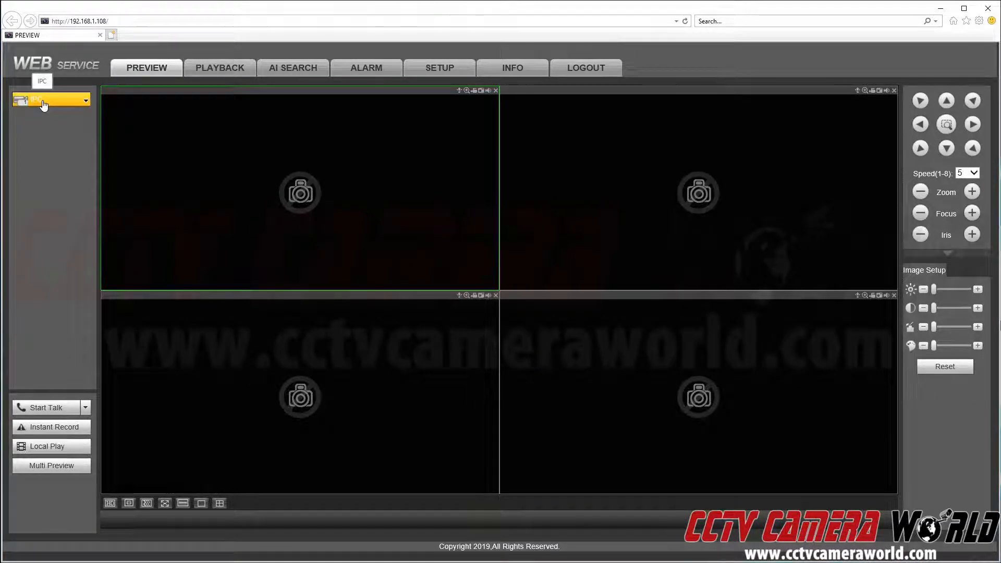
left_click(44, 99)
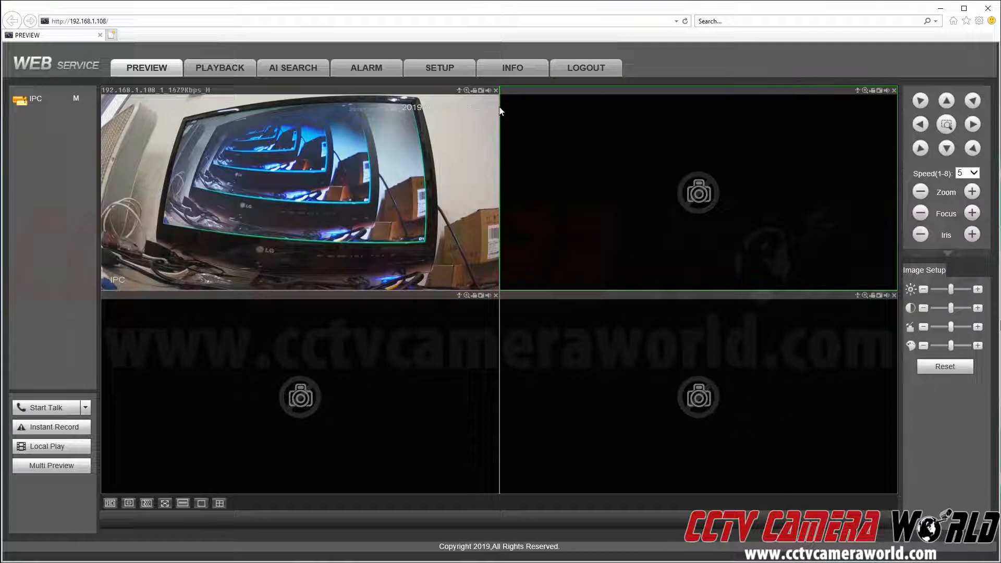
- Set the NVR's system display resolution to 1280*720 and save it
left_click(435, 71)
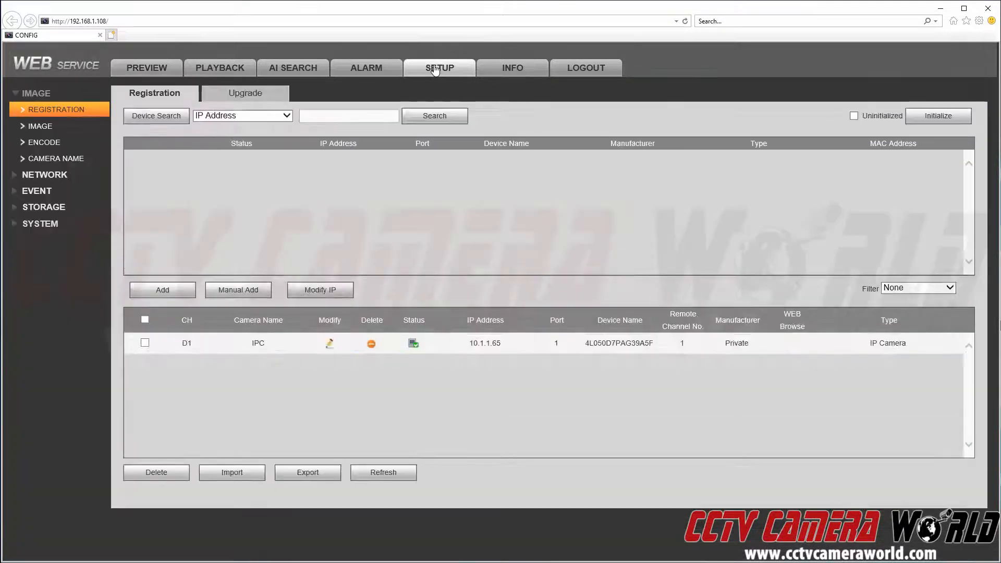
left_click(47, 225)
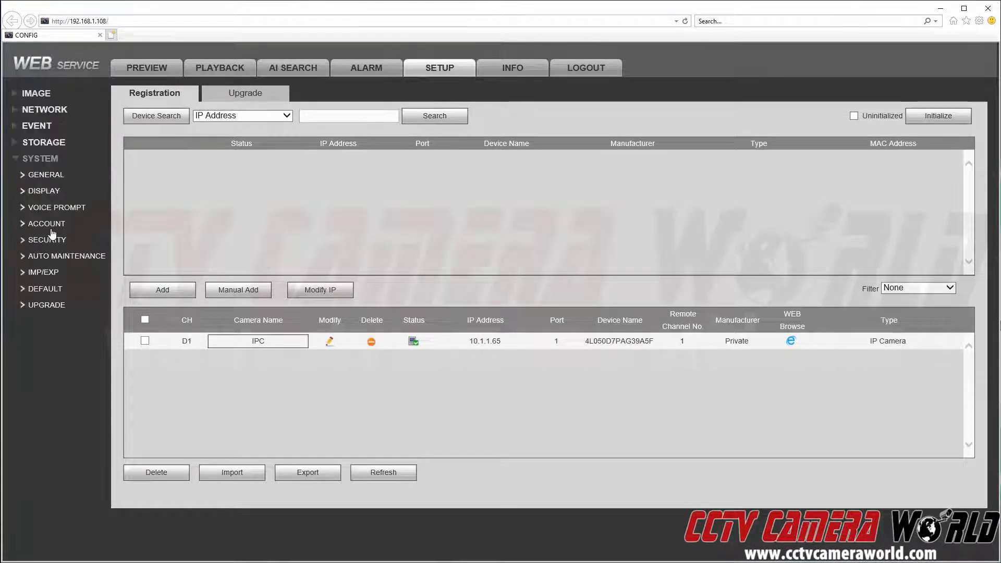
left_click(58, 195)
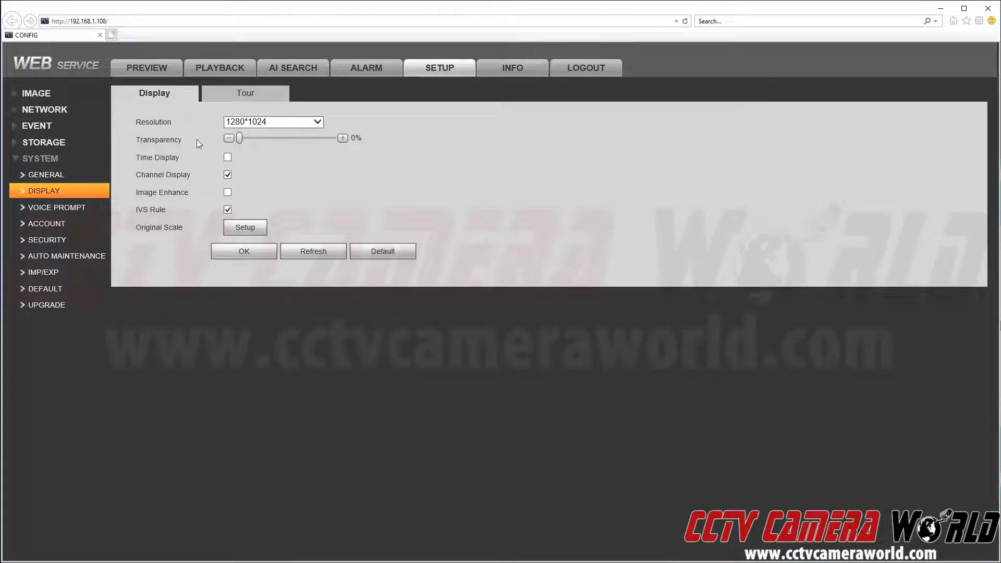
left_click(240, 123)
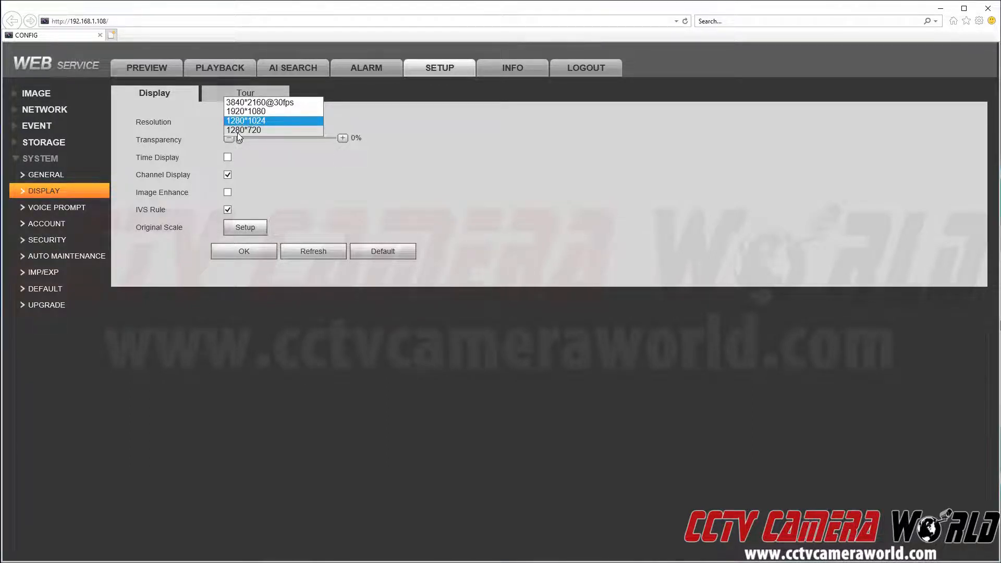
left_click(238, 130)
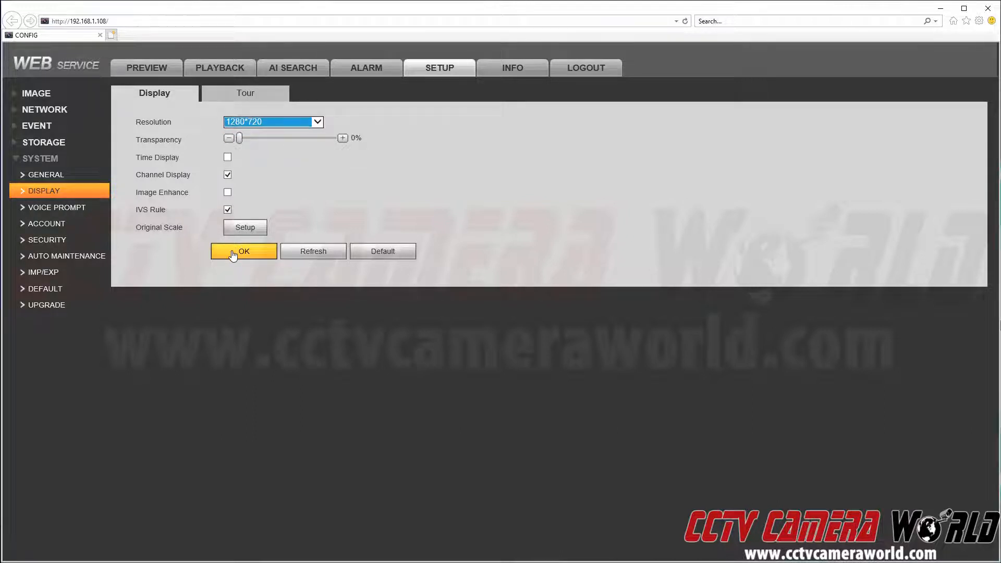
left_click(233, 254)
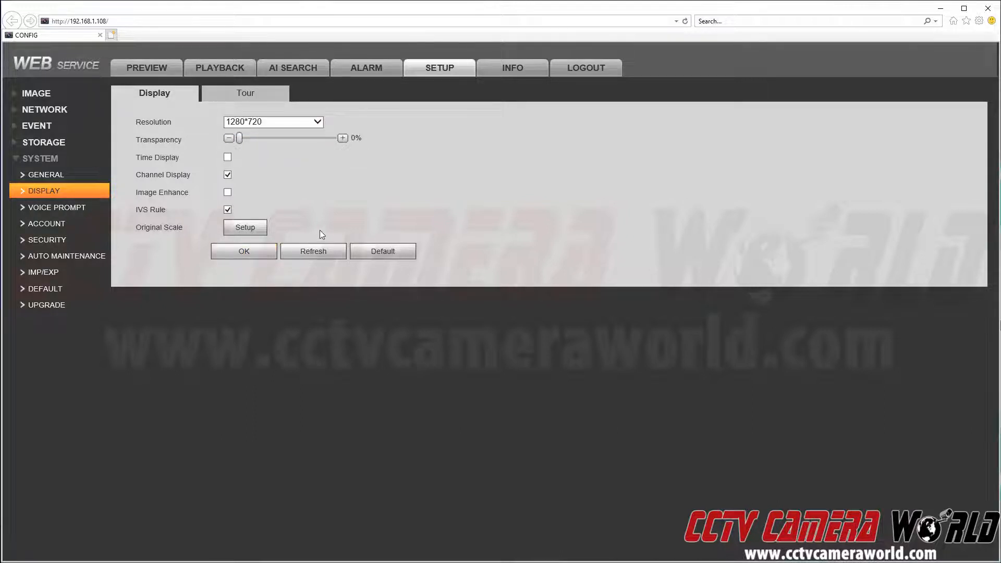
- Check the live preview, then set the display resolution to 1920*1080 and save it
left_click(143, 70)
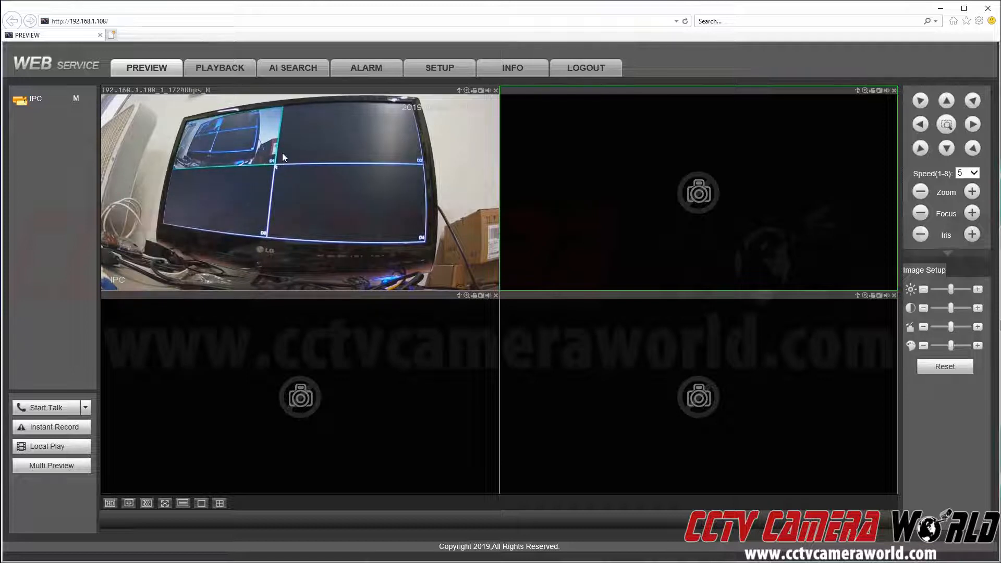
left_click(431, 70)
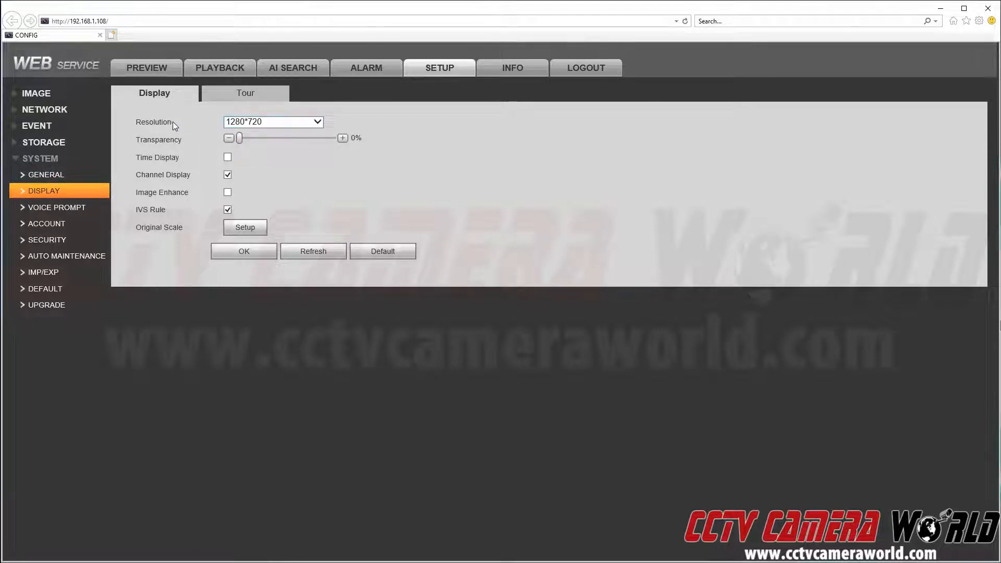
left_click(252, 122)
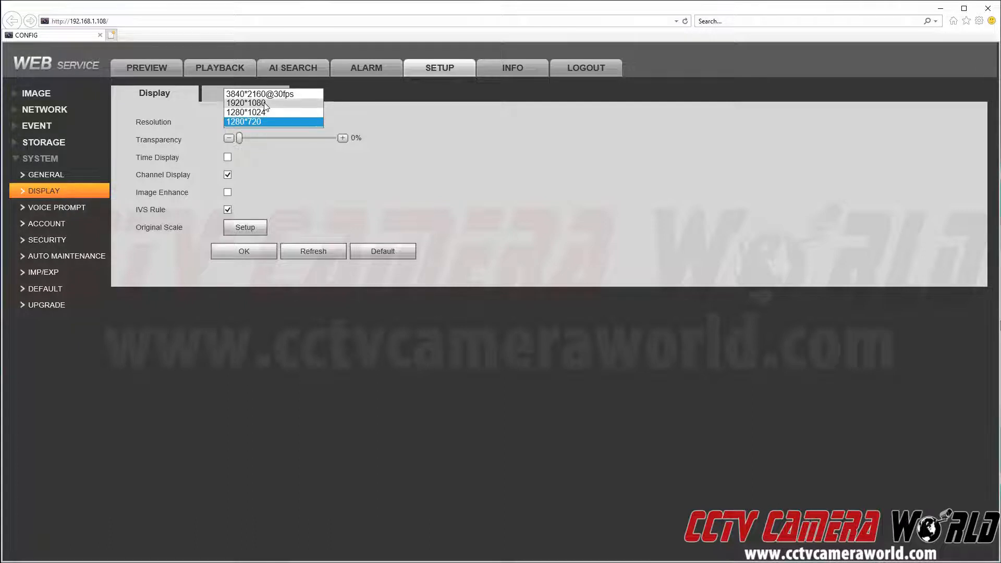
left_click(265, 104)
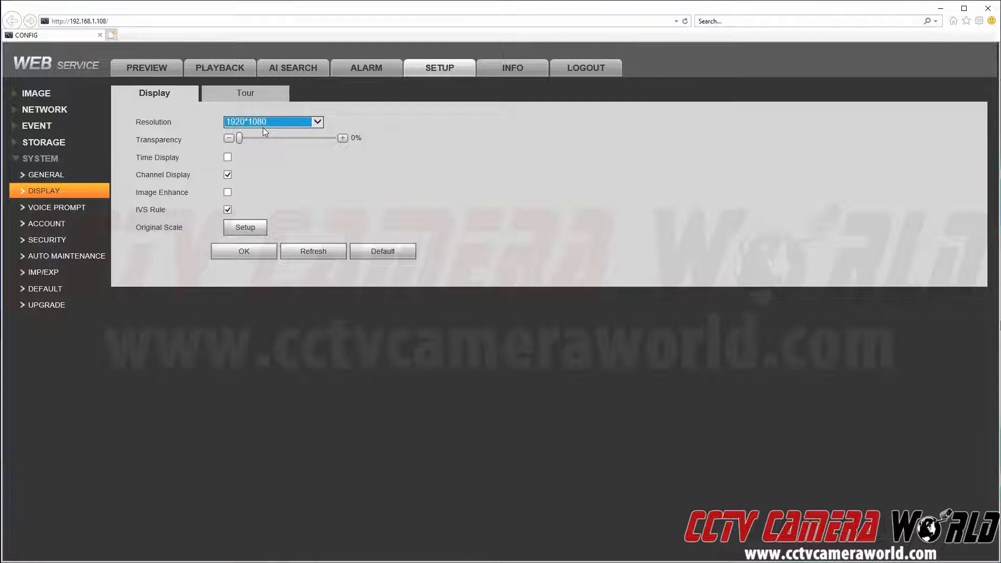
left_click(257, 254)
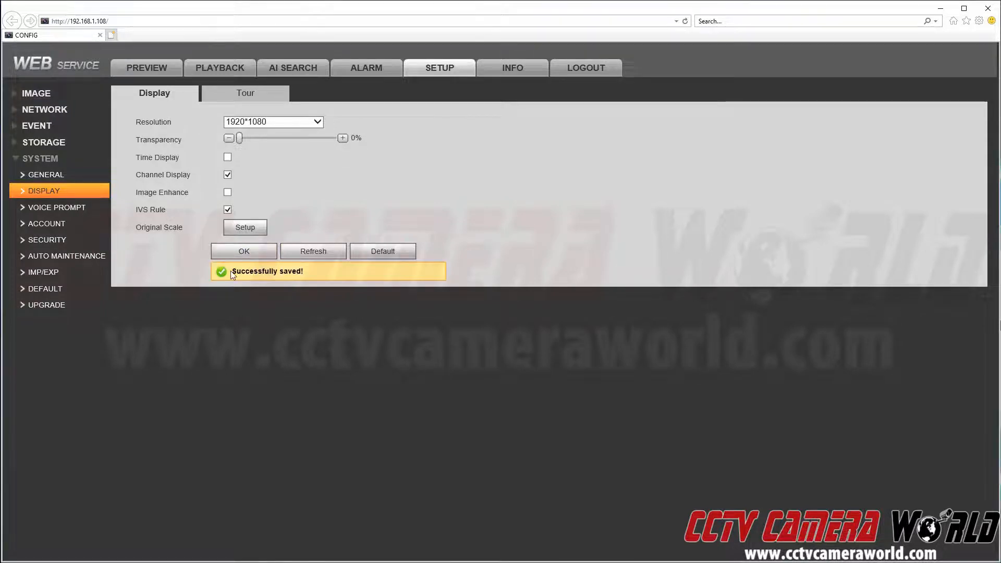
- Return to the live preview of the camera feed
left_click(158, 72)
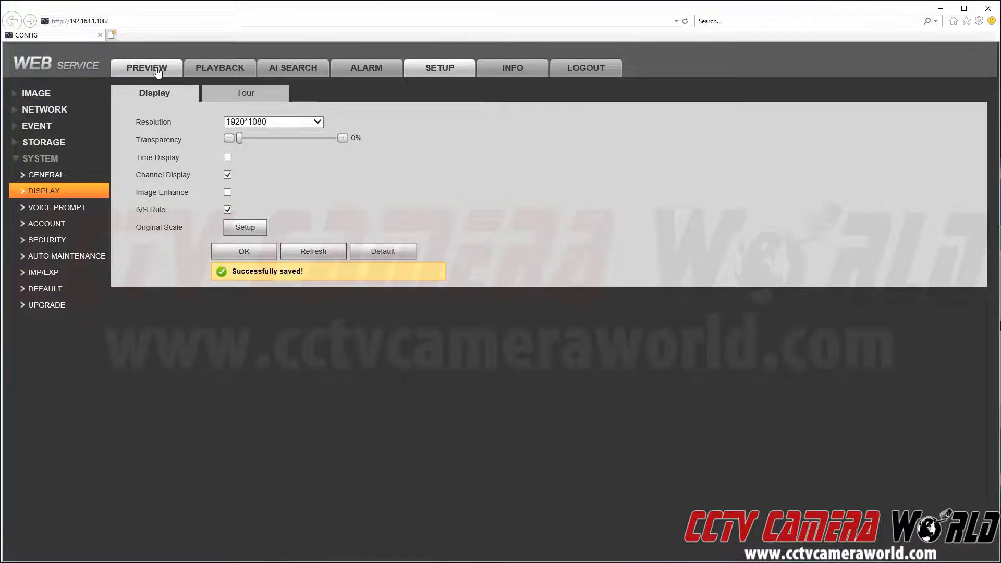
left_click(239, 166)
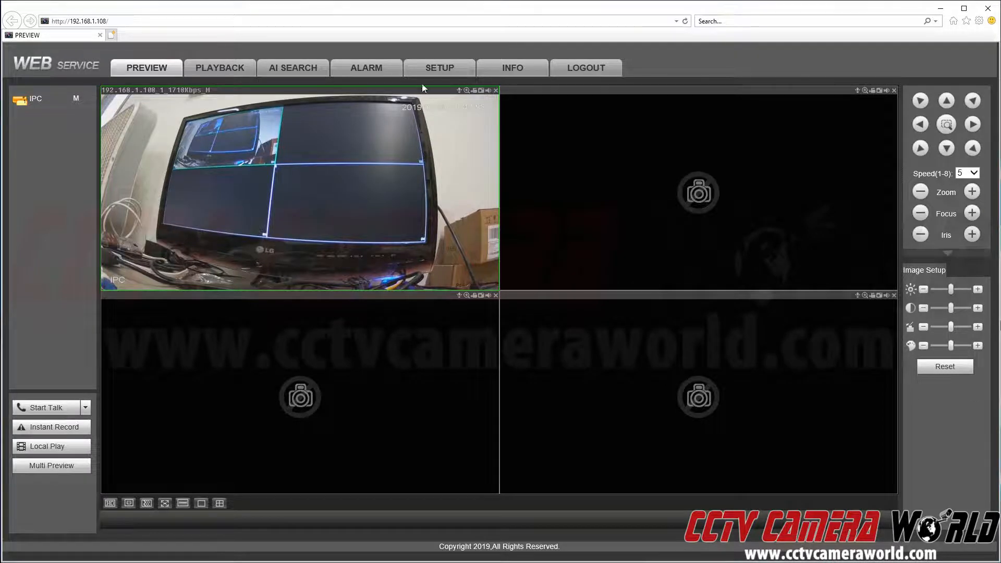
- Try the 3840*2160@30fps display resolution and check it in an enlarged single-camera live view
left_click(428, 70)
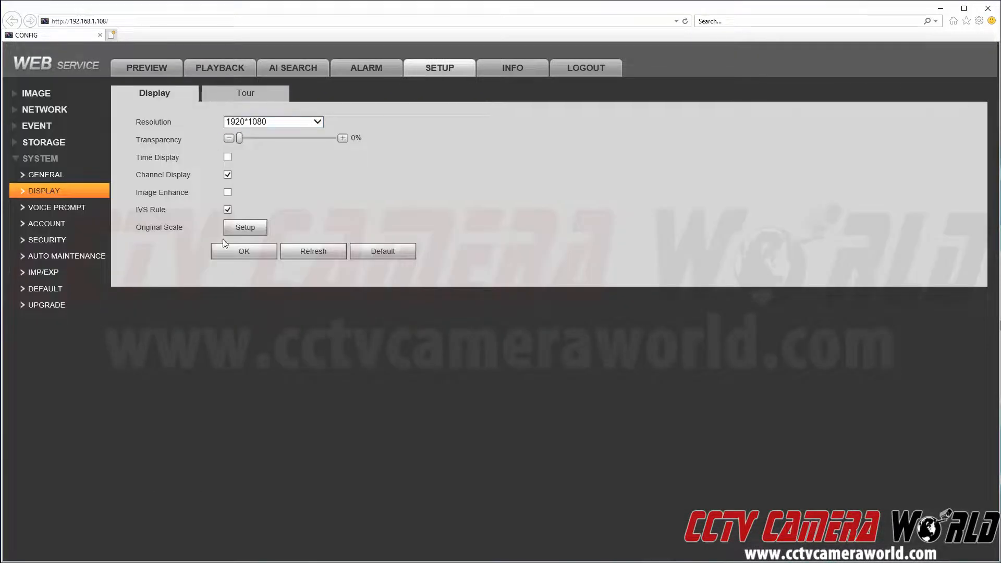
left_click(230, 251)
left_click(282, 122)
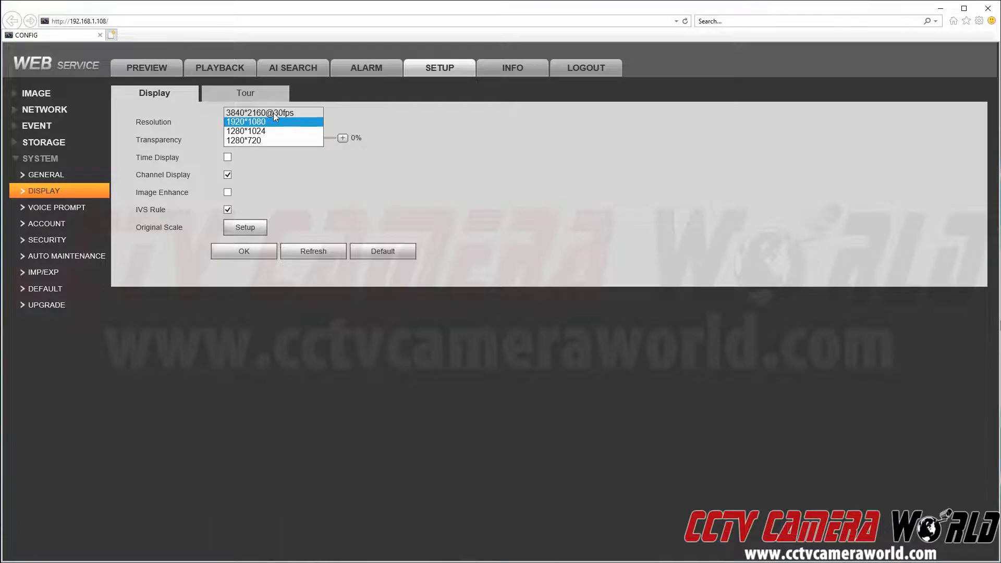
left_click(274, 112)
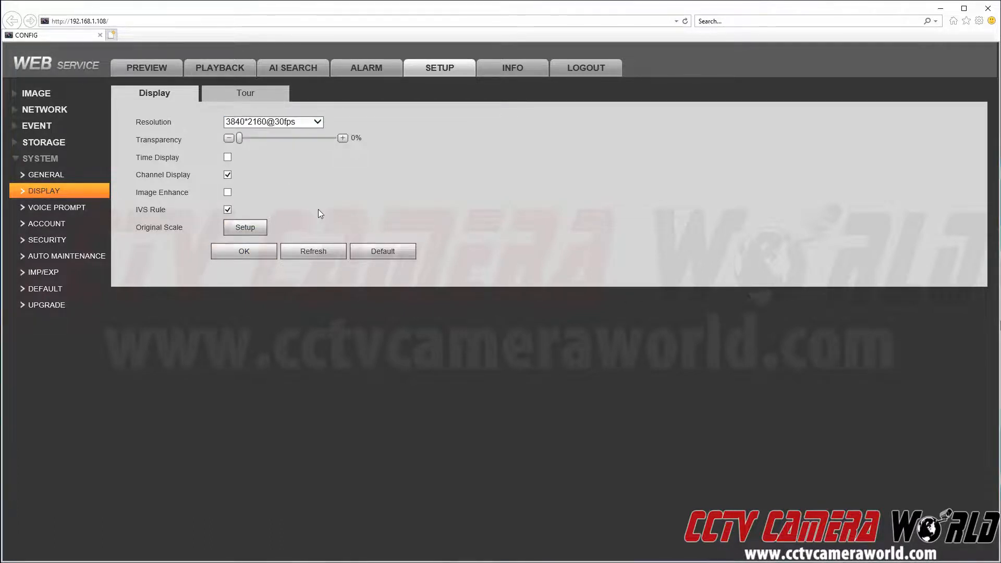
left_click(162, 69)
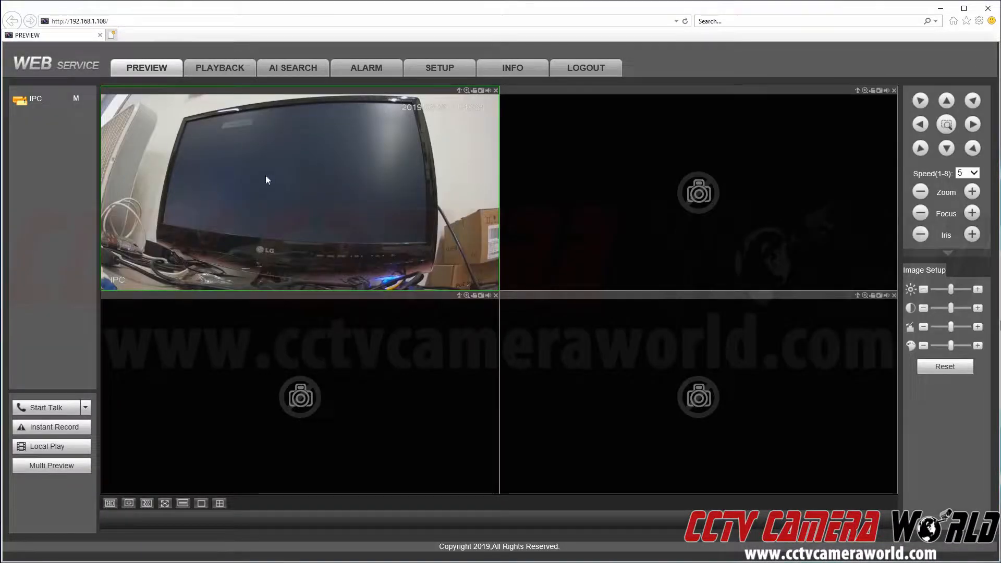
double_click(264, 146)
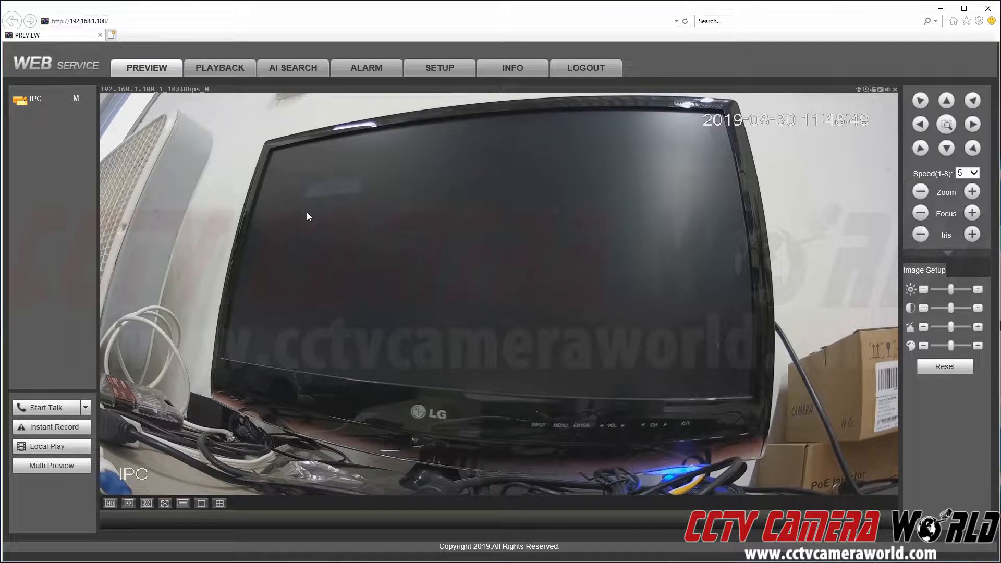
- Set the display resolution back to 1920*1080 and save it
left_click(425, 79)
left_click(287, 125)
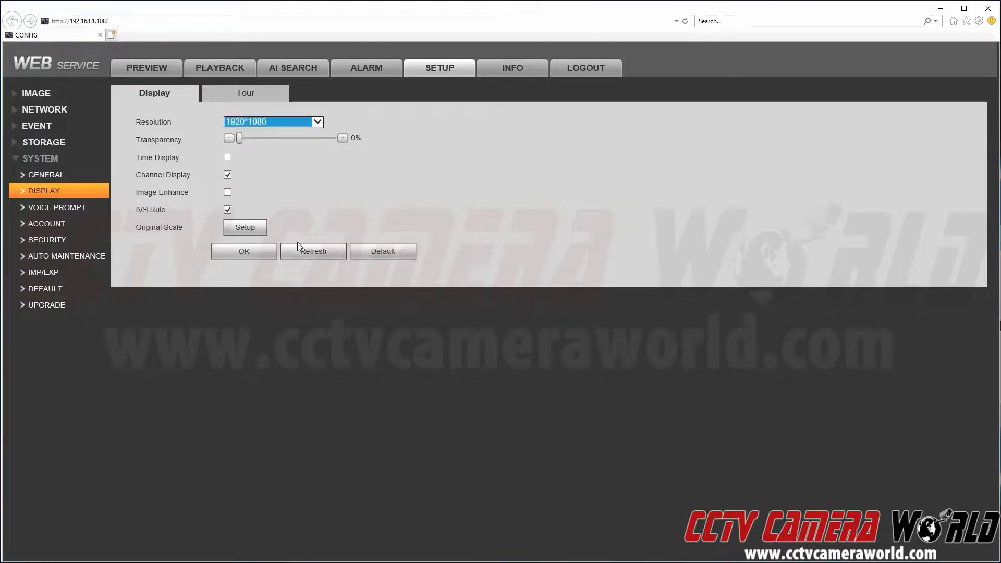
left_click(266, 256)
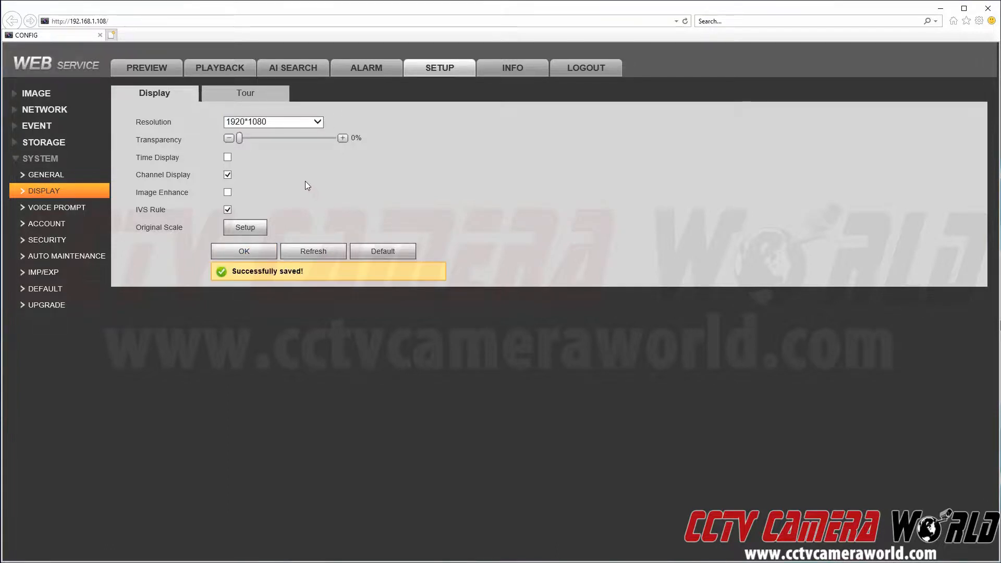
- Check the camera's live preview of the NVR monitor output
left_click(162, 75)
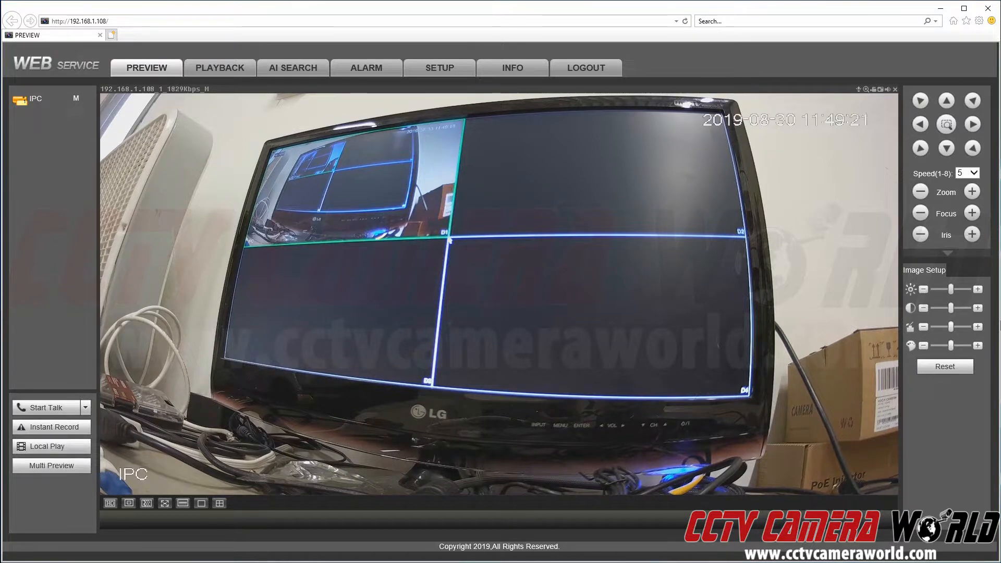
key("alt+Tab")
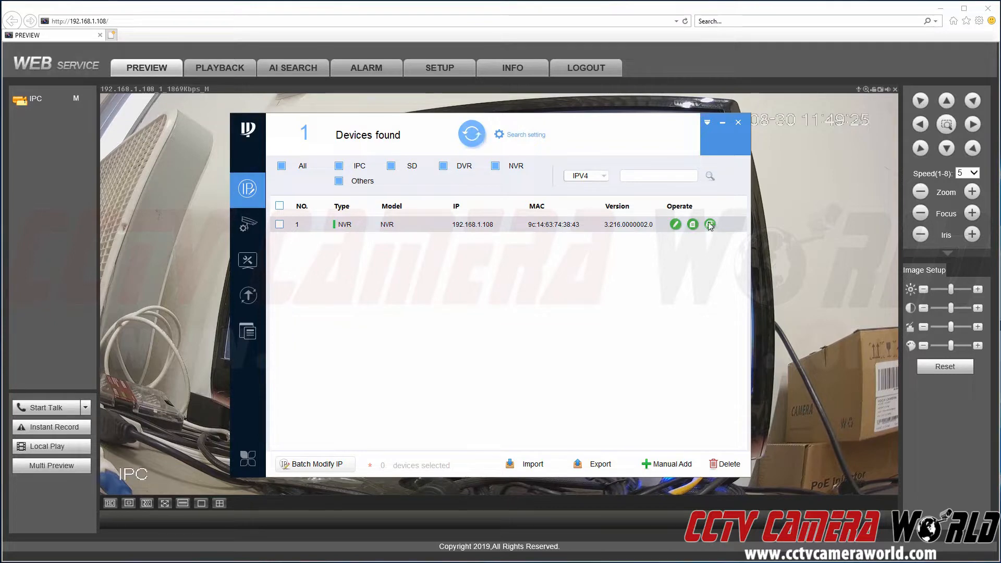
left_click(798, 230)
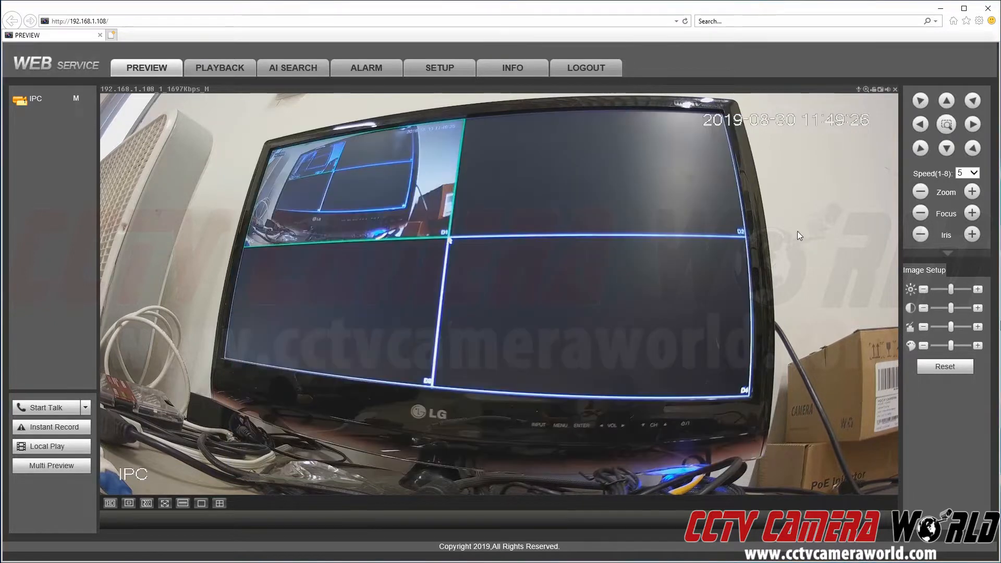
- Open the display settings and review the available resolution options
left_click(439, 67)
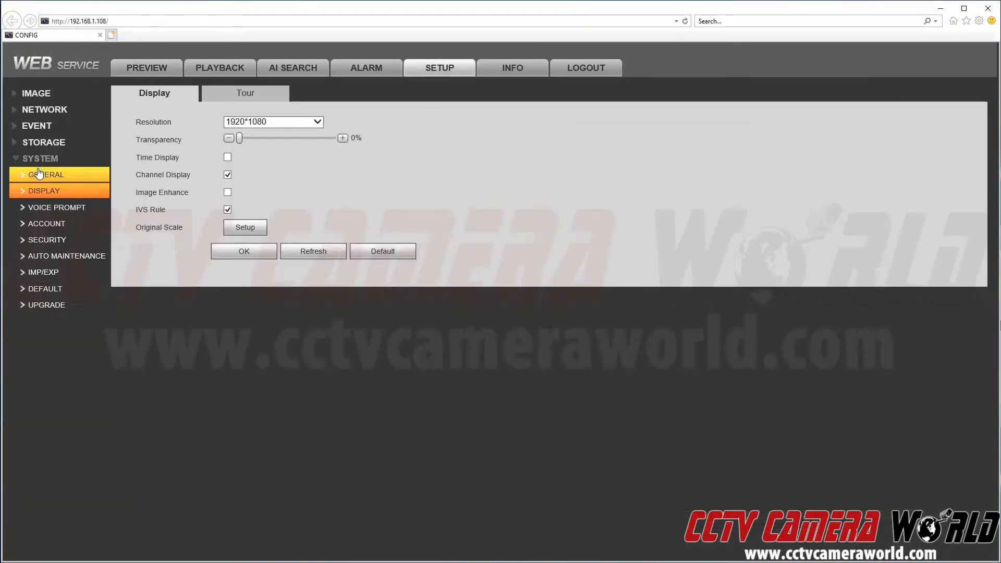
left_click(283, 123)
left_click(468, 142)
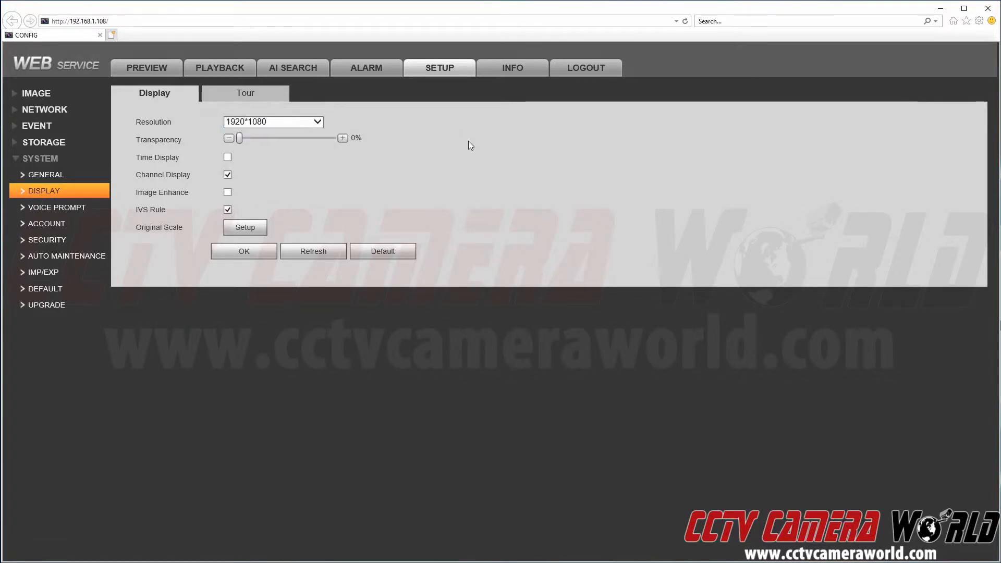